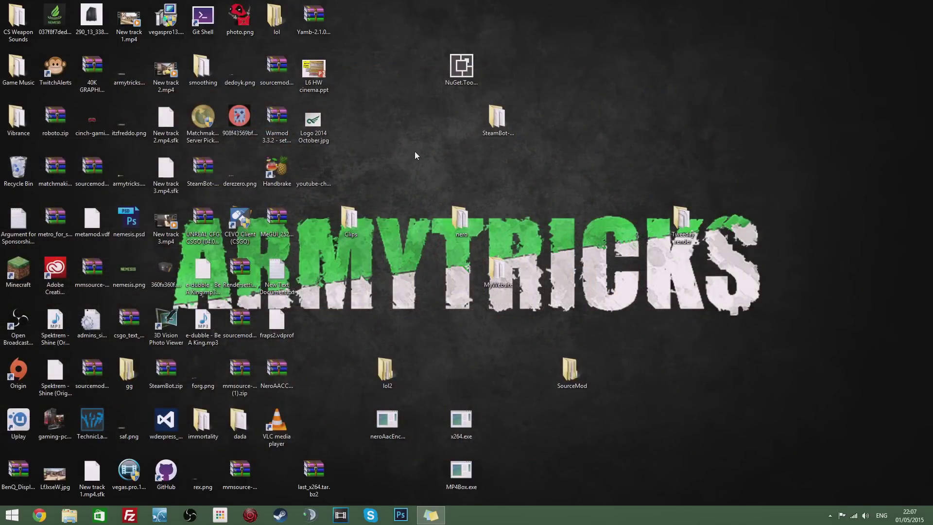
Step: Launch NVIDIA Control Panel from the desktop menu on Change resolution, maximized to full screen
right_click(415, 155)
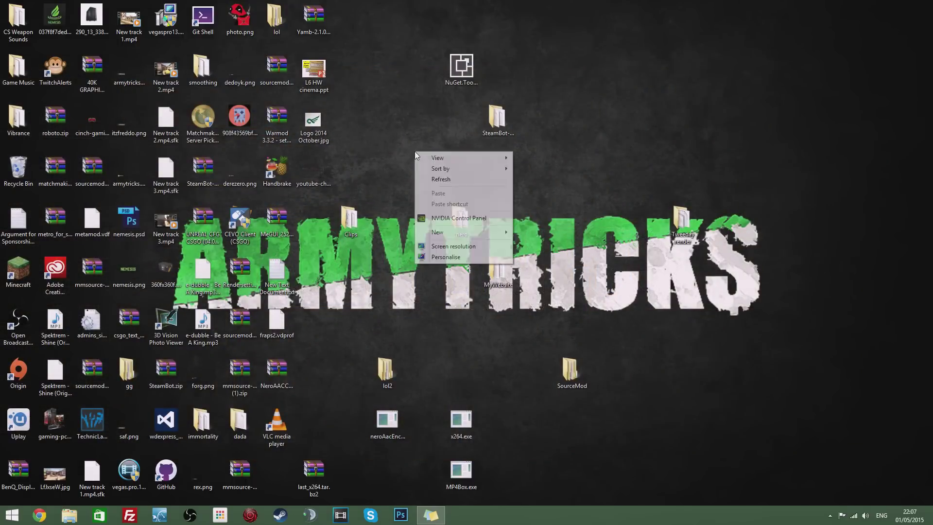
left_click(459, 219)
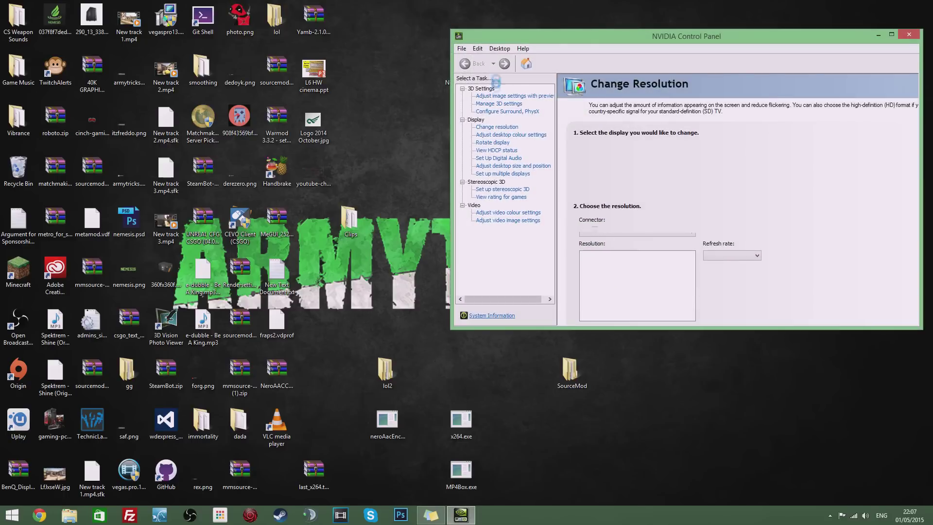
left_click(485, 128)
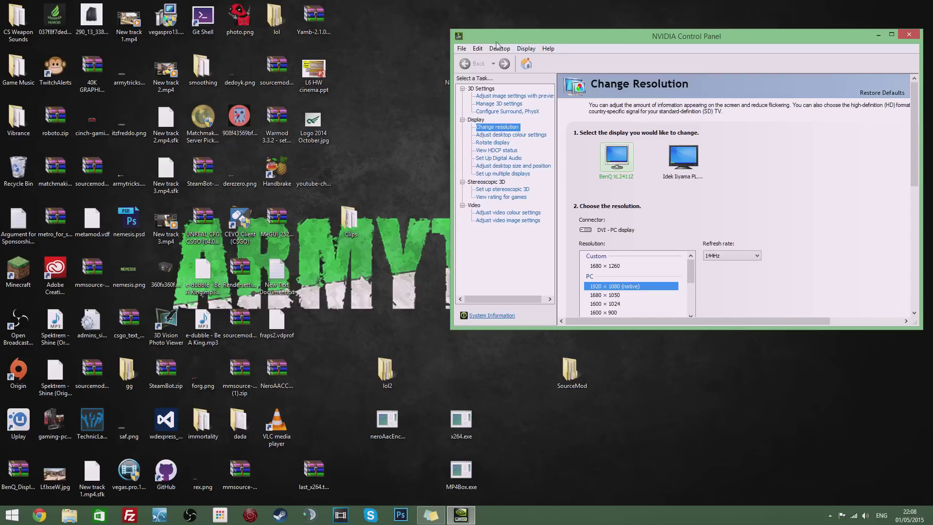
left_click_drag(488, 41, 300, 4)
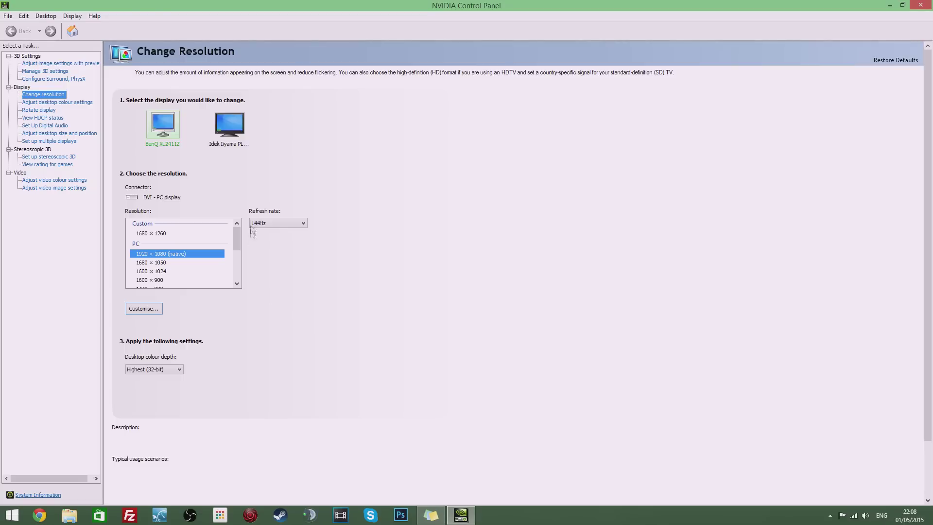
Step: Select the second (HDMI-HDTV) display and open its Customise resolution list
left_click(229, 142)
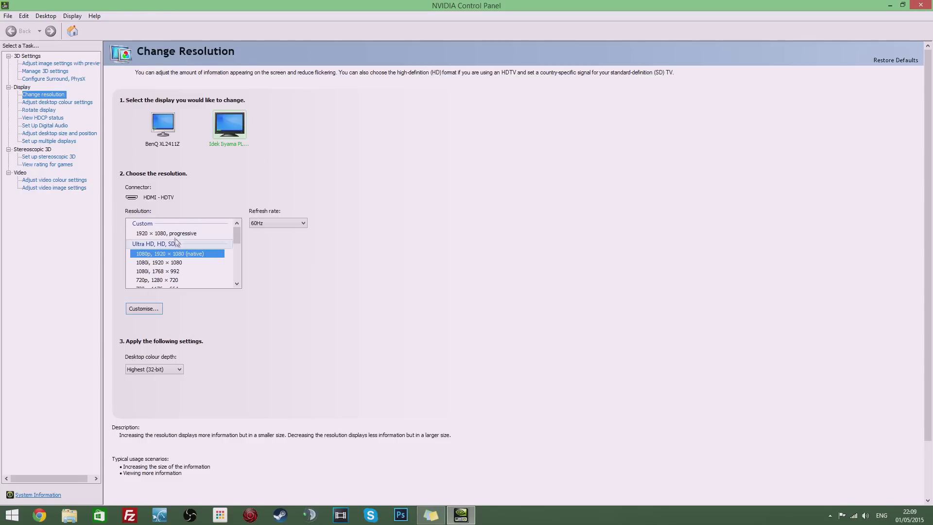
left_click(150, 311)
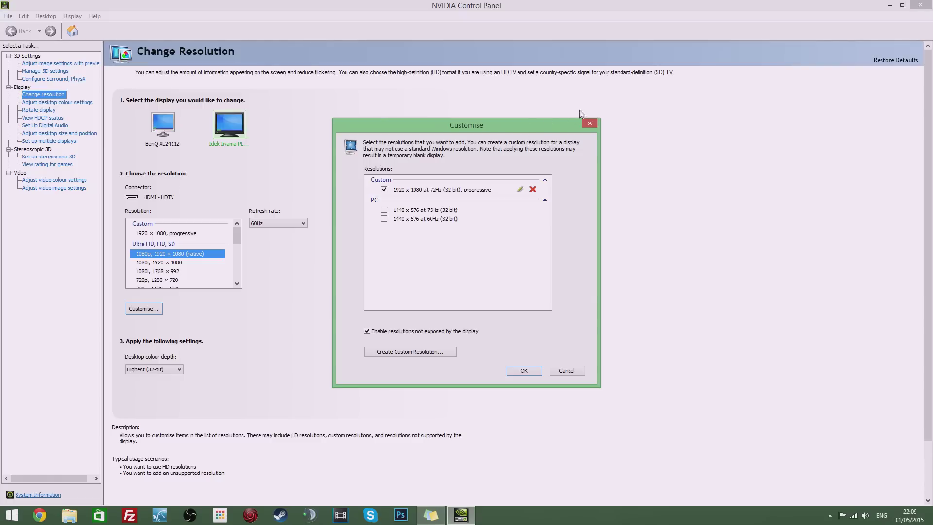
Step: Reopen the Customise dialog and start a new custom resolution, selecting its refresh rate value
left_click(590, 123)
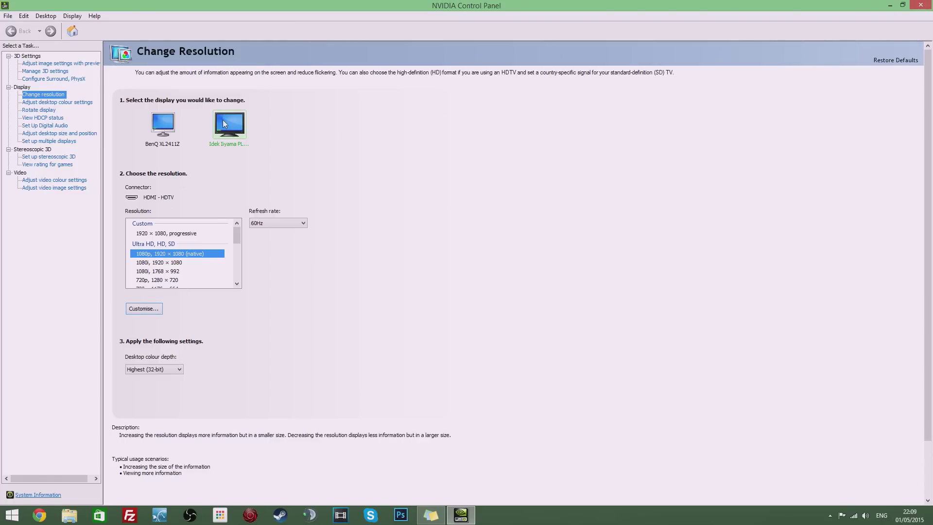
left_click(145, 309)
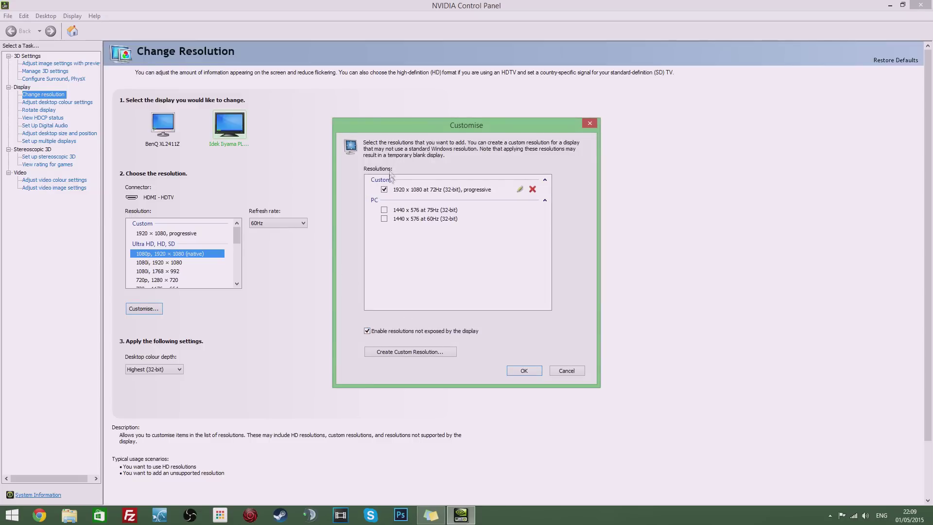
left_click(406, 352)
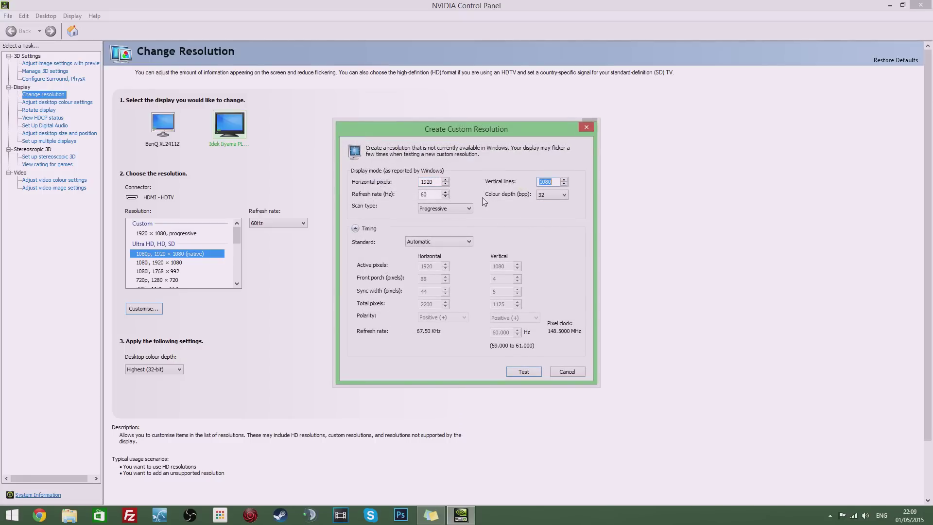
double_click(427, 194)
Step: Try 60 Hz and then 75 Hz as the refresh rate, keeping Progressive scan type
type("75")
key("BackSpace")
key("BackSpace")
type("60")
key("BackSpace")
key("BackSpace")
type("17")
key("BackSpace")
key("BackSpace")
type("75")
left_click(446, 209)
left_click(444, 208)
Step: Replace the refresh rate with 80 Hz, then 79 Hz, then erase the value
key("BackSpace")
key("BackSpace")
type("80")
key("BackSpace")
key("BackSpace")
type("79")
key("BackSpace")
type("7")
Step: Cancel the new mode, confirm the 1920 x 1080 72Hz entry, and select it as resolution
left_click(564, 372)
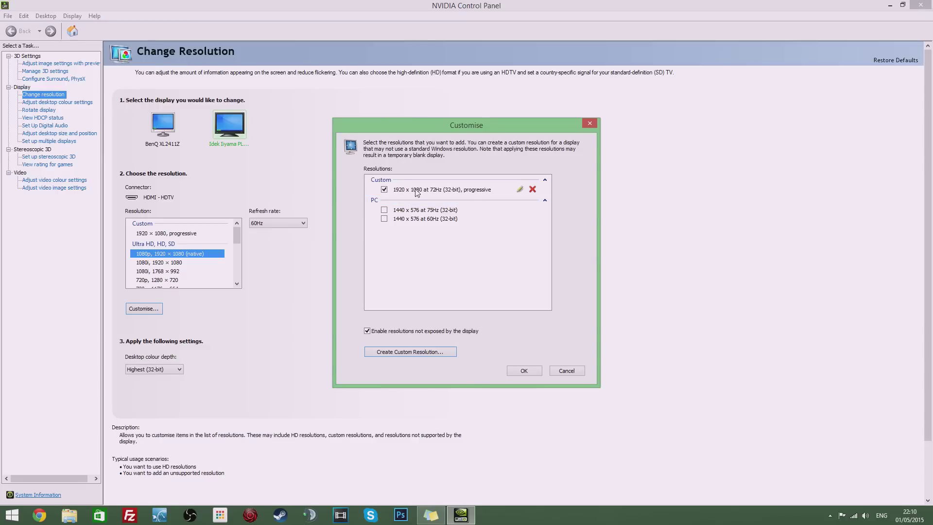
left_click(414, 190)
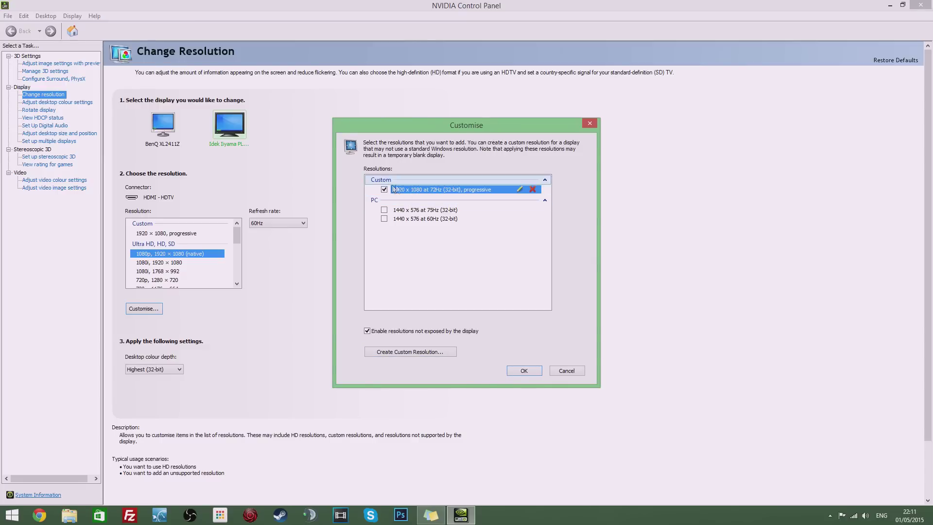
left_click(525, 371)
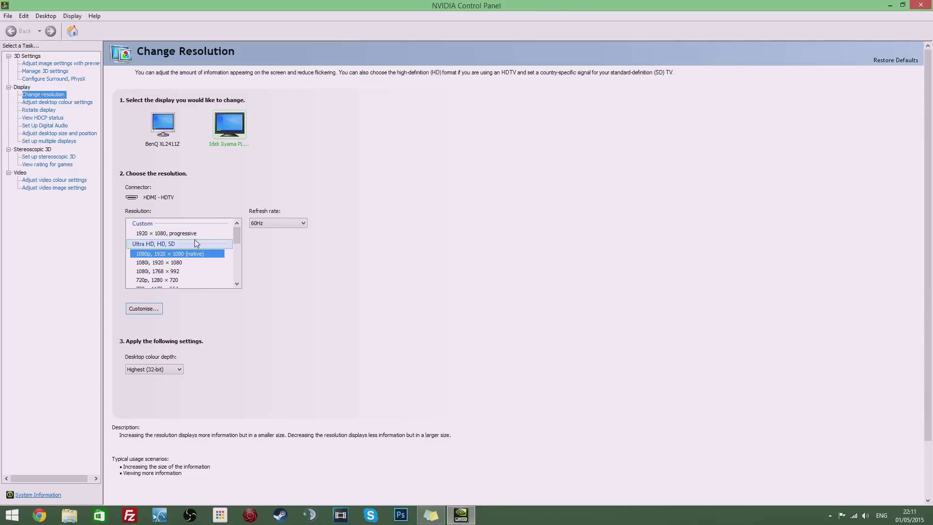
left_click(153, 233)
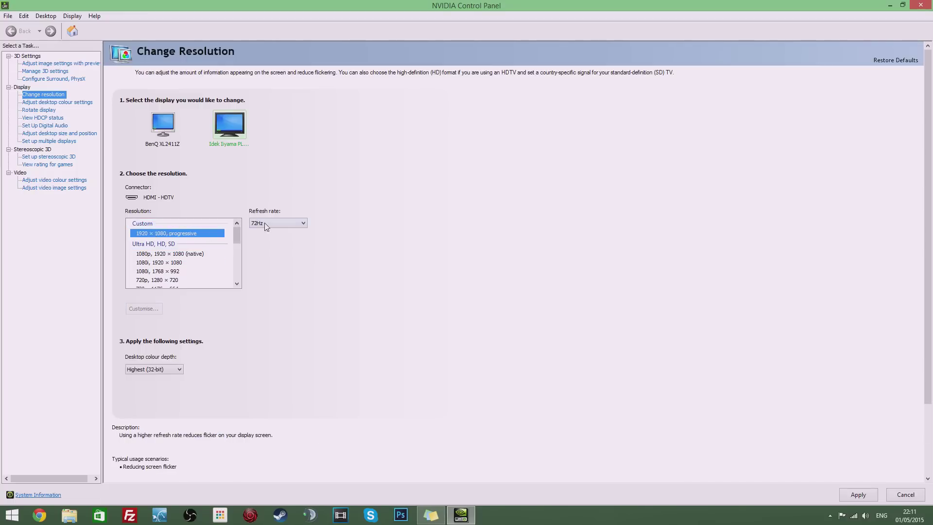
Step: Keep 72Hz as the refresh rate, apply, and keep the new HDMI display settings
left_click(279, 222)
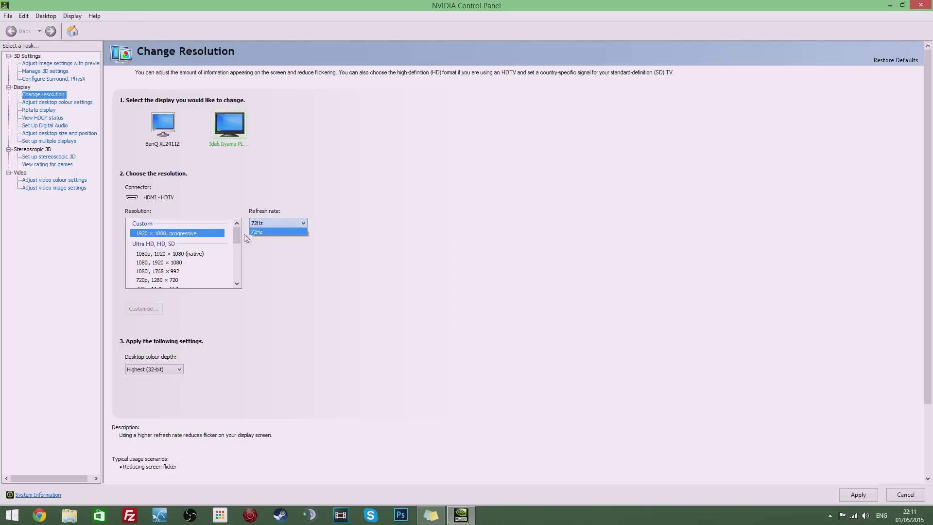
left_click(264, 233)
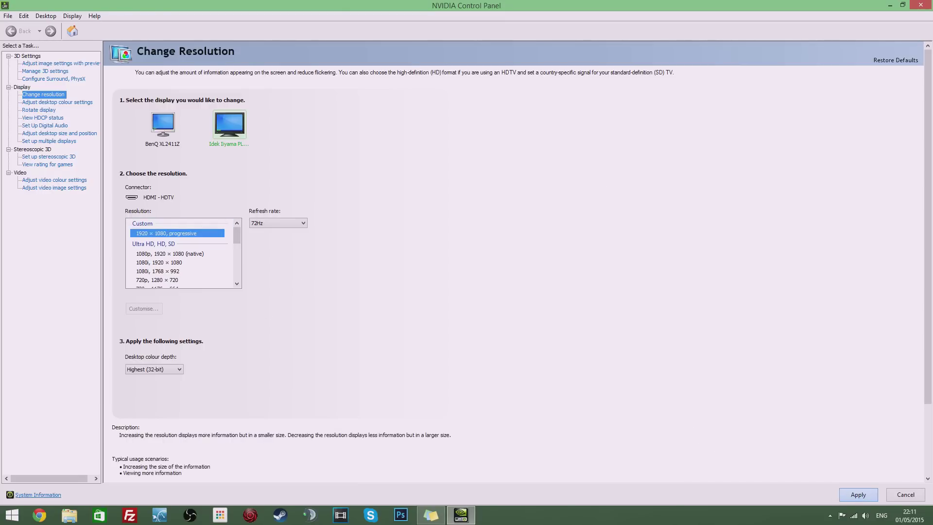
left_click(859, 494)
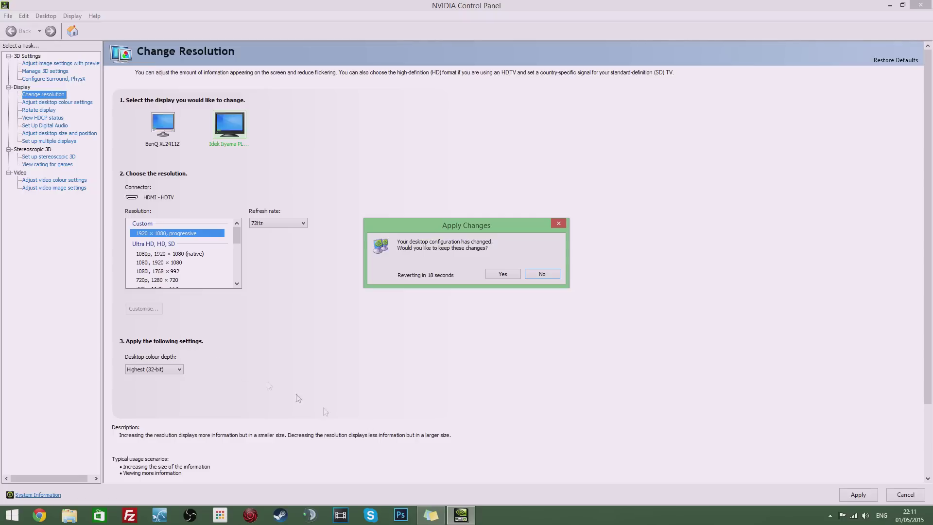
left_click(497, 275)
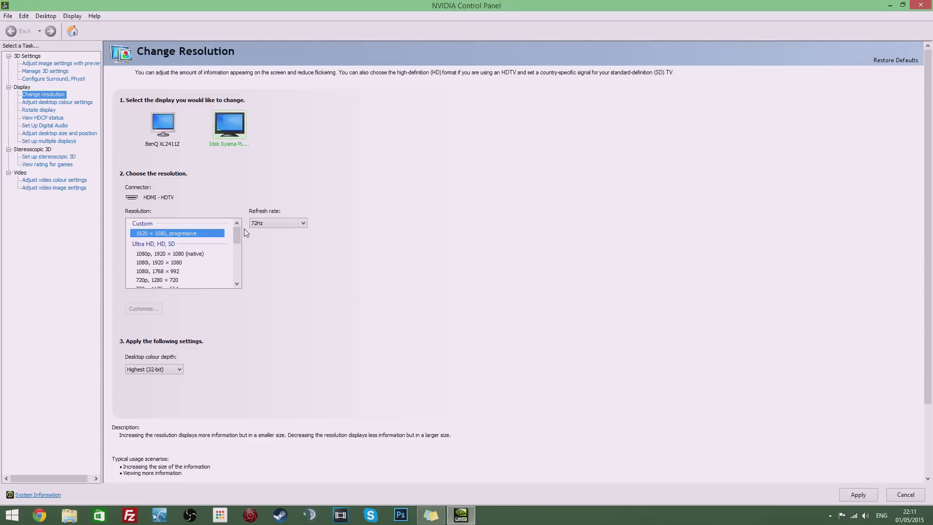